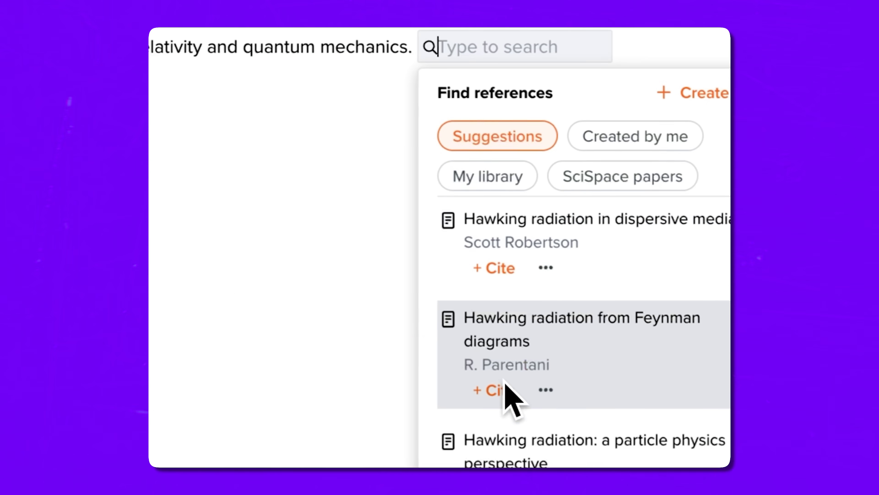
Step: Insert the suggested Hawking radiation reference as a citation after "quantum mechanics."
{"action": "left_click", "coordinate": [505, 381]}
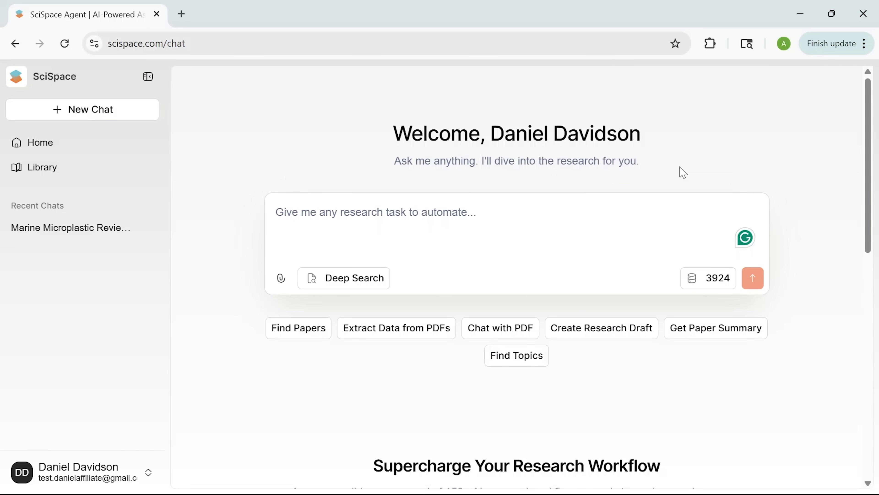
Step: Submit the systematic literature review request on graphene-based biomedical sensors
{"action": "type", "text": "Conduct a systematic literature review on the use of graphene in biomedical sensors. Begin with a structured outline, then draft the introduction, include relevant citations, and generate a comparative table of recent studies. Make sure each section follows academic conventions and includes real-time references from peer-reviewed sources."}
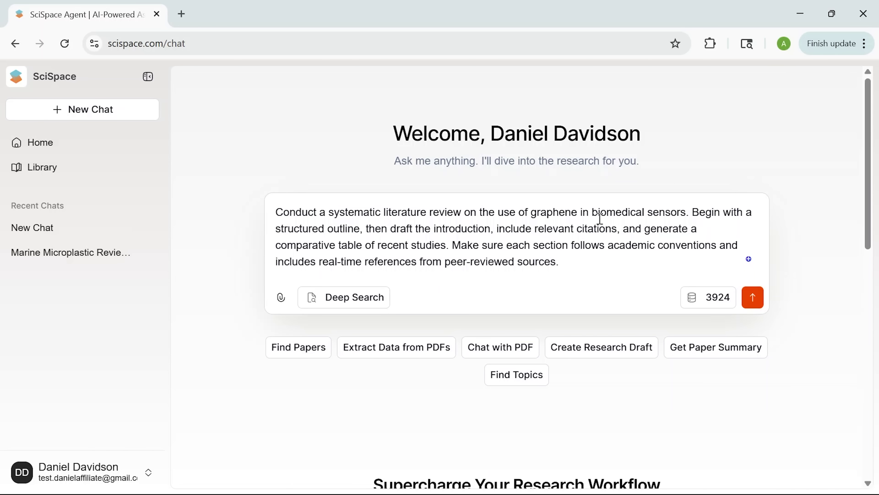
{"action": "key", "text": "Return"}
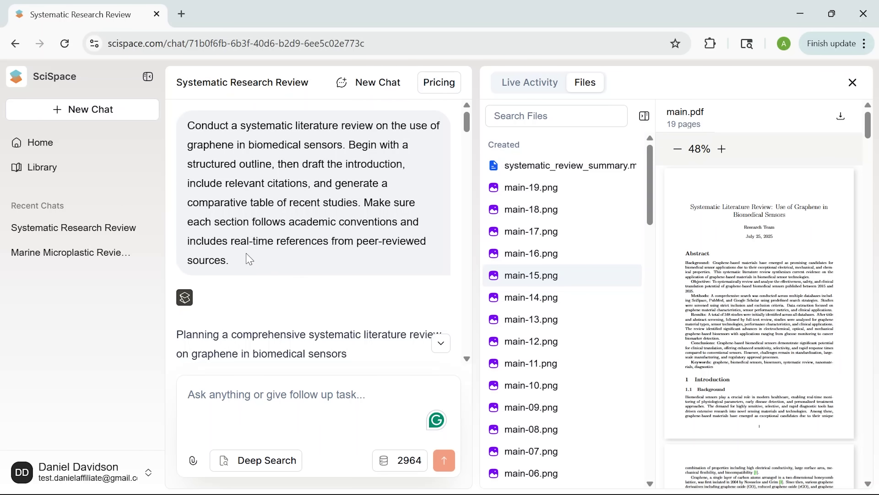
Step: Read through the 19-page review main.pdf, temporarily hiding the file list to widen it
{"action": "left_click_drag", "start_coordinate": [218, 220], "coordinate": [187, 151]}
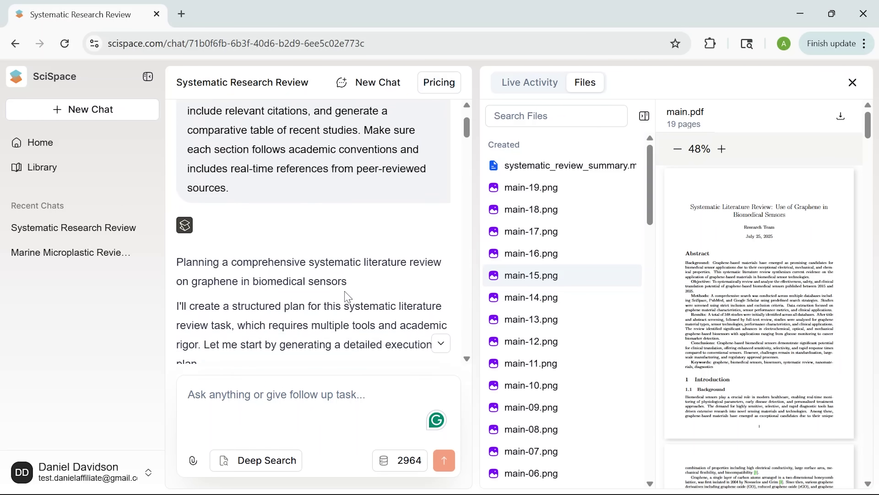
{"action": "scroll", "coordinate": [347, 296], "scroll_direction": "down", "scroll_amount": 20}
{"action": "scroll", "coordinate": [346, 296], "scroll_direction": "down", "scroll_amount": 10}
{"action": "scroll", "coordinate": [764, 172], "scroll_direction": "down", "scroll_amount": 2}
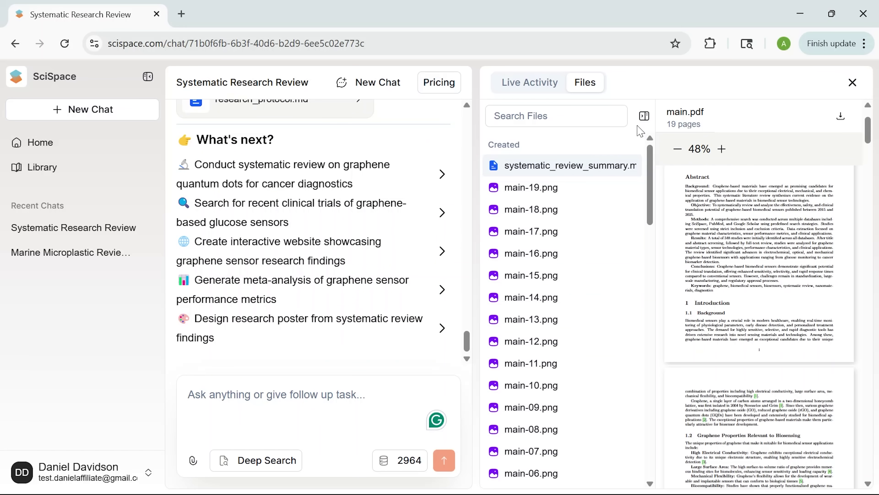
{"action": "left_click", "coordinate": [649, 120]}
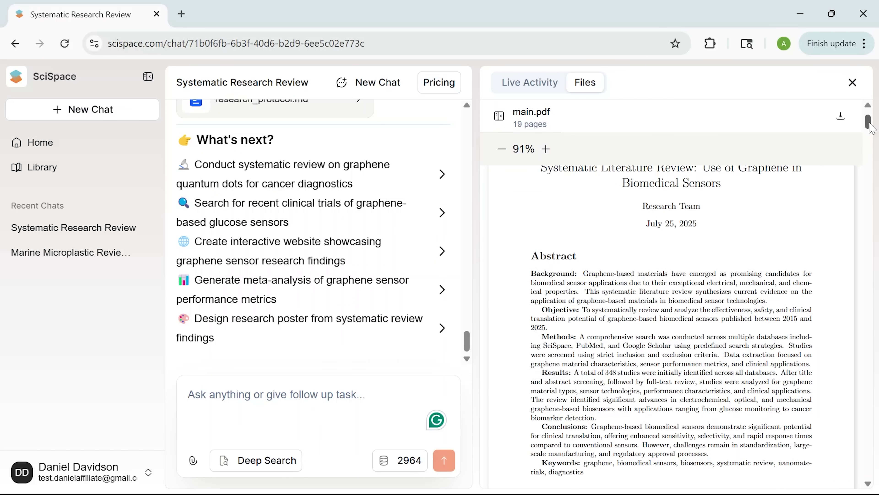
{"action": "left_click_drag", "start_coordinate": [869, 126], "coordinate": [878, 215]}
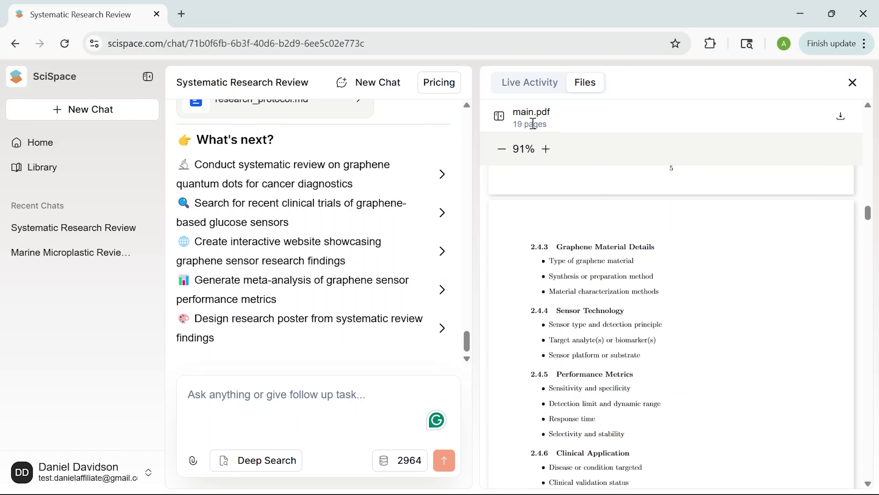
{"action": "left_click", "coordinate": [499, 116]}
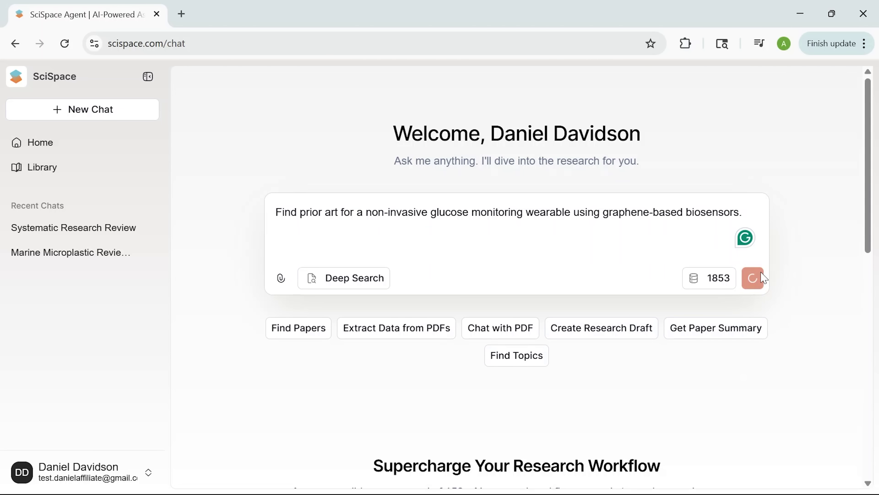
Step: Send the glucose-monitoring wearable prior-art request and scroll through the resulting analysis report
{"action": "left_click", "coordinate": [752, 277]}
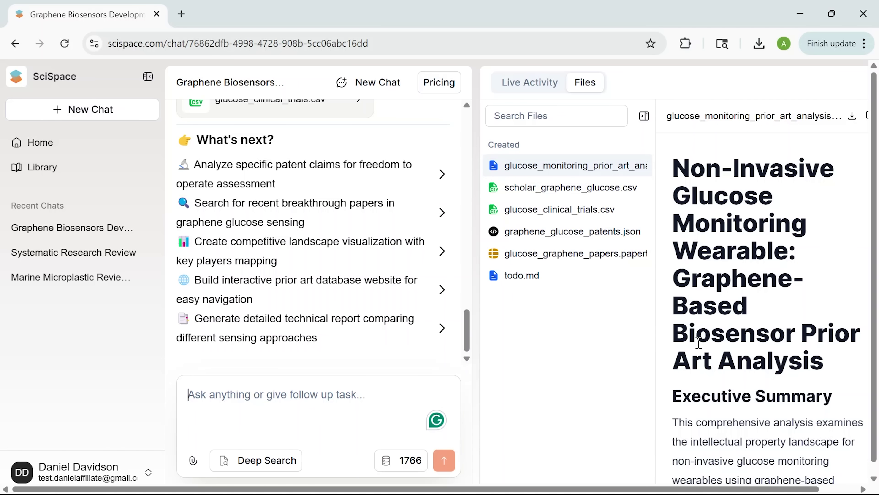
{"action": "scroll", "coordinate": [699, 342], "scroll_direction": "down", "scroll_amount": 3}
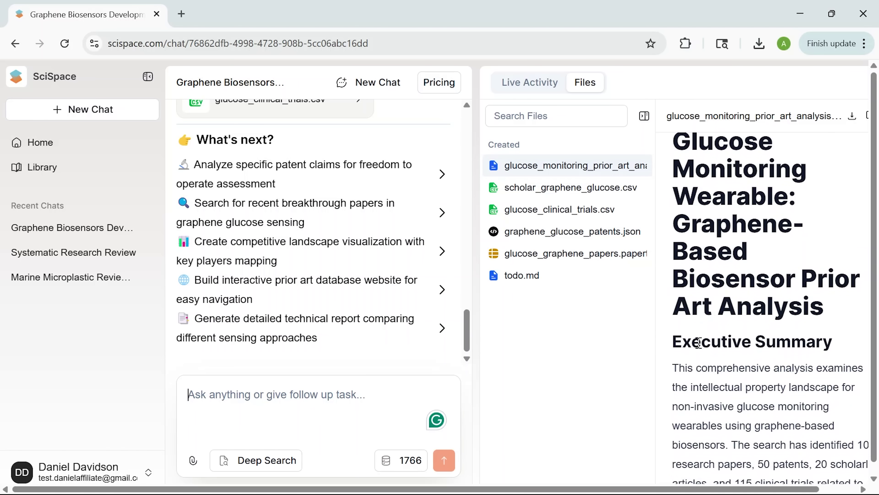
{"action": "scroll", "coordinate": [698, 343], "scroll_direction": "down", "scroll_amount": 8}
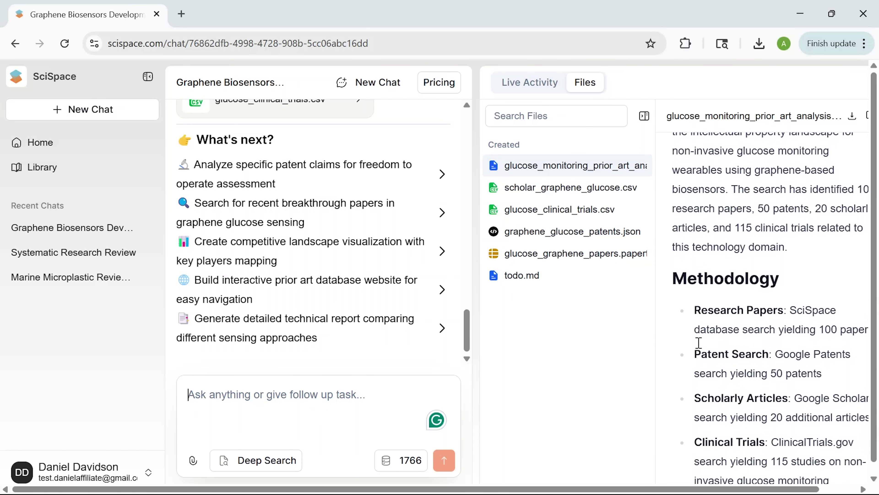
{"action": "scroll", "coordinate": [699, 343], "scroll_direction": "down", "scroll_amount": 10}
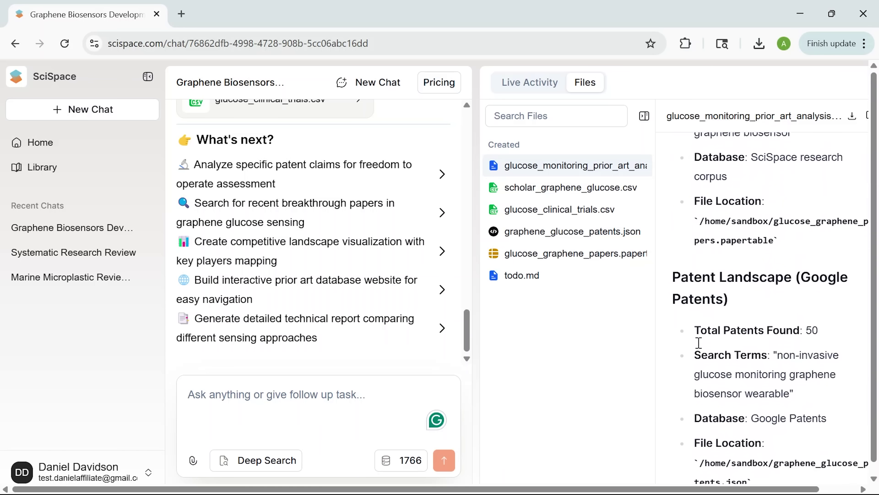
{"action": "scroll", "coordinate": [699, 343], "scroll_direction": "down", "scroll_amount": 12}
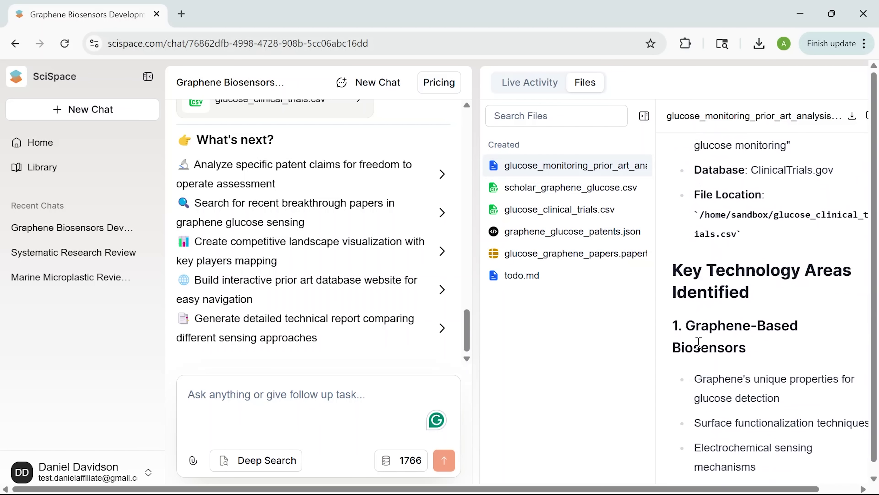
{"action": "scroll", "coordinate": [699, 343], "scroll_direction": "down", "scroll_amount": 13}
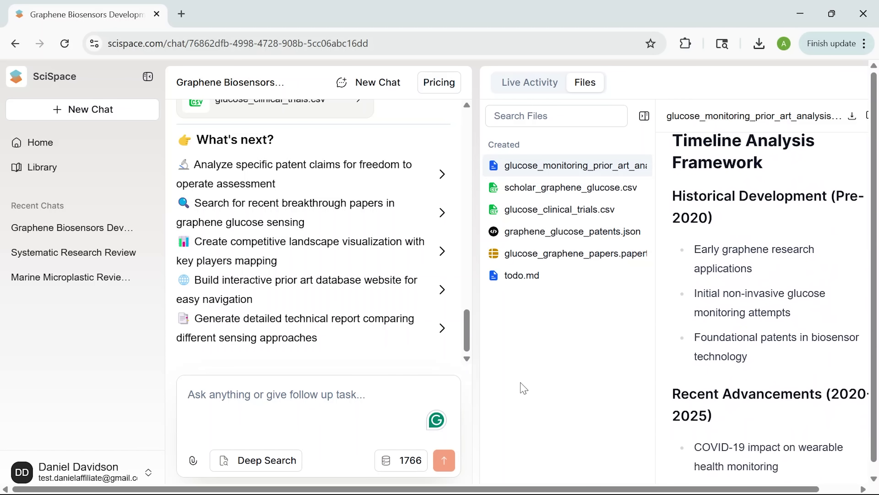
Step: Review scholar_graphene_glucose.csv and the papers table in a widened preview
{"action": "left_click", "coordinate": [557, 189]}
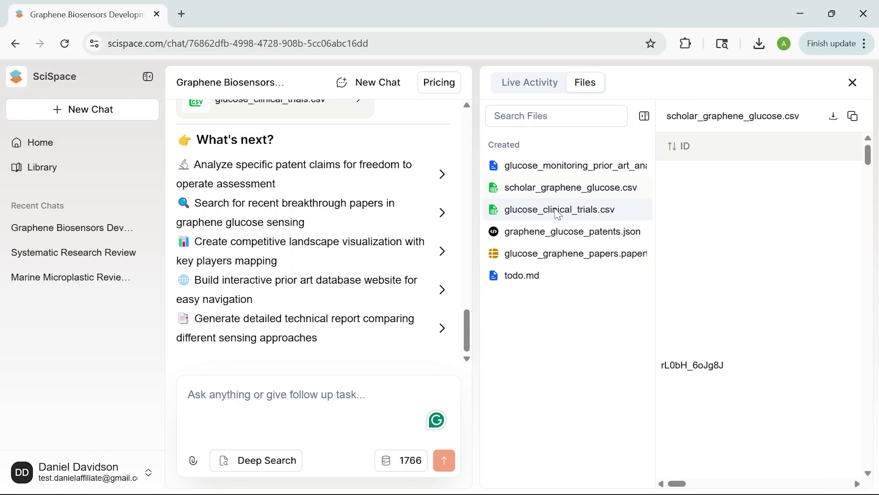
{"action": "left_click", "coordinate": [595, 229]}
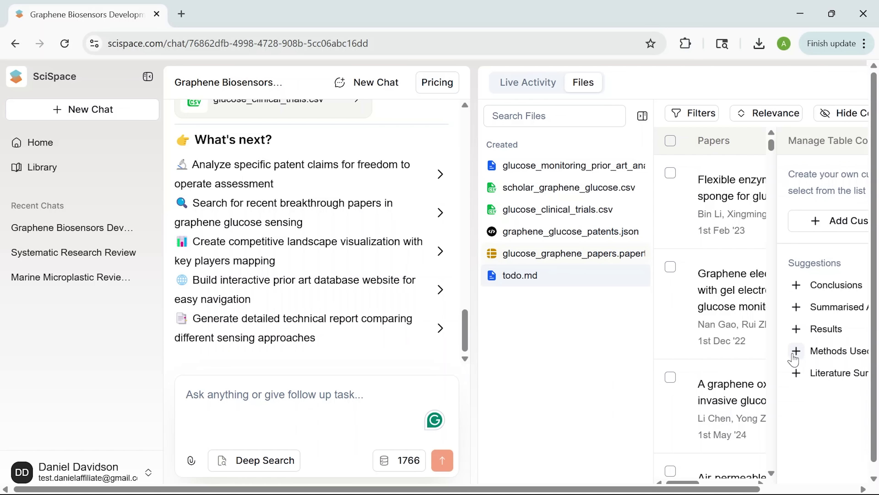
{"action": "scroll", "coordinate": [793, 357], "scroll_direction": "right", "scroll_amount": 2}
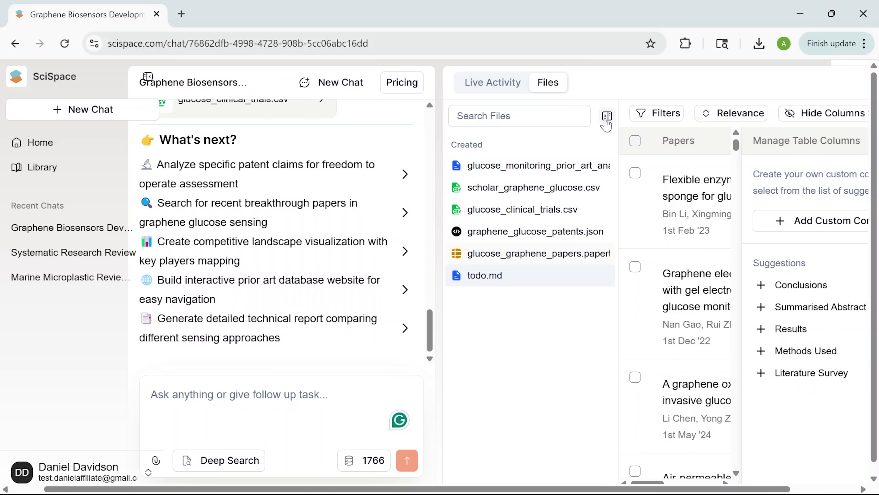
{"action": "left_click", "coordinate": [607, 116]}
{"action": "scroll", "coordinate": [642, 369], "scroll_direction": "down", "scroll_amount": 8}
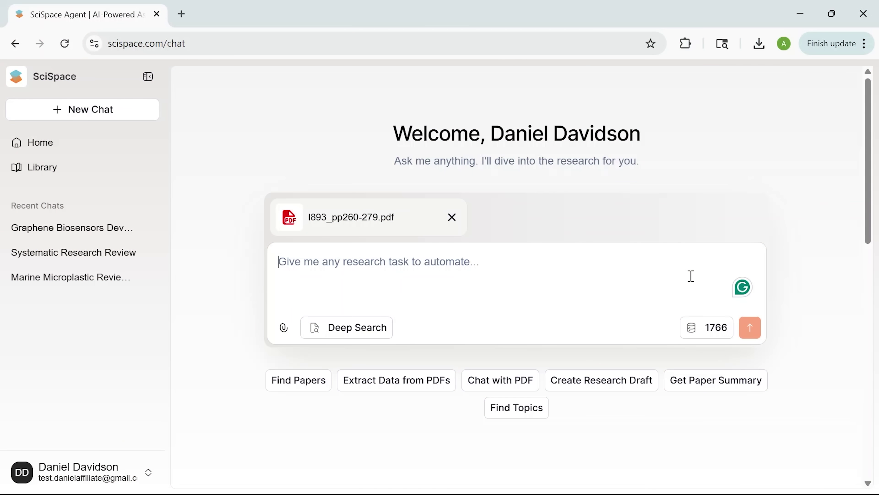
Step: Submit the key-concepts extraction request for the attached l893_pp260-279.pdf paper
{"action": "type", "text": "Extract key concepts, core ideas, and technical terms from this paper. I want a clear breakdown of the main topics and how they’re connected, suitable for someone entering this field."}
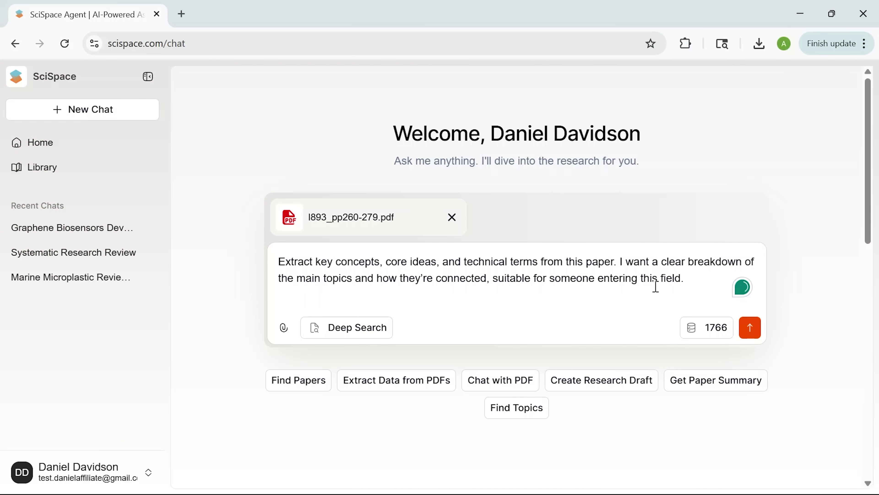
{"action": "left_click", "coordinate": [744, 329]}
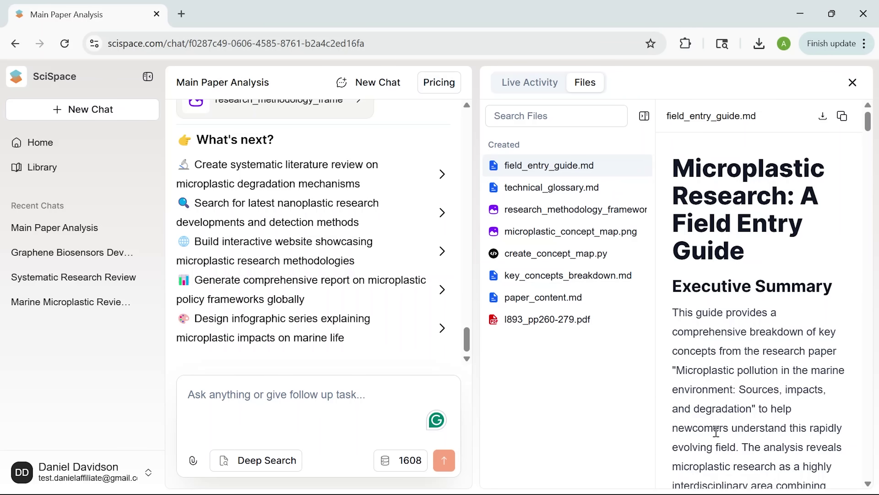
Step: Scroll through the Microplastic Research field entry guide with the file list hidden
{"action": "scroll", "coordinate": [716, 431], "scroll_direction": "down", "scroll_amount": 5}
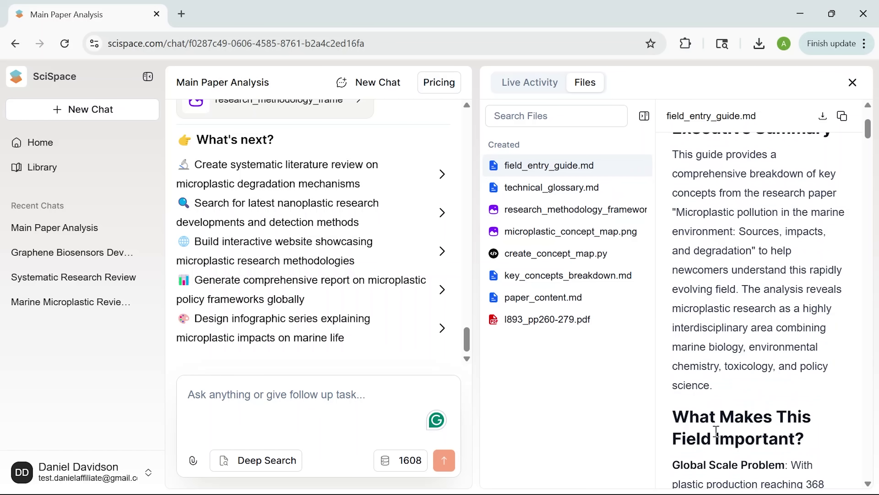
{"action": "scroll", "coordinate": [715, 429], "scroll_direction": "down", "scroll_amount": 8}
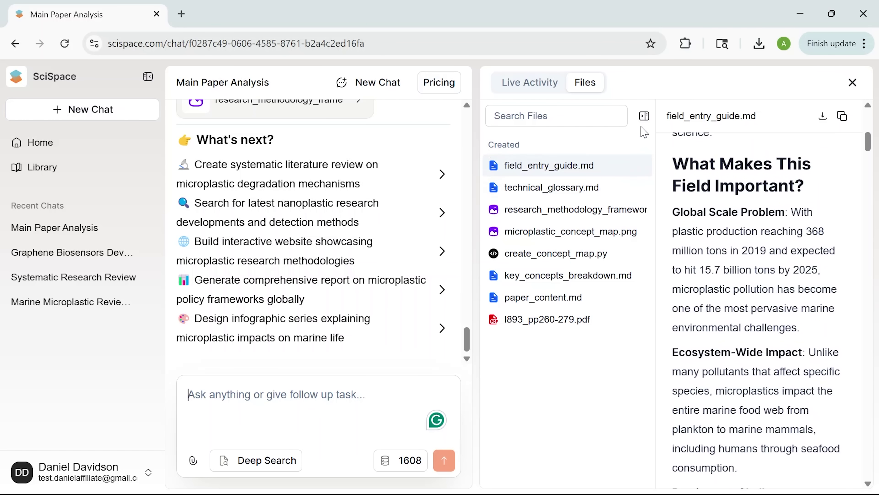
{"action": "left_click", "coordinate": [644, 116]}
{"action": "scroll", "coordinate": [695, 399], "scroll_direction": "down", "scroll_amount": 9}
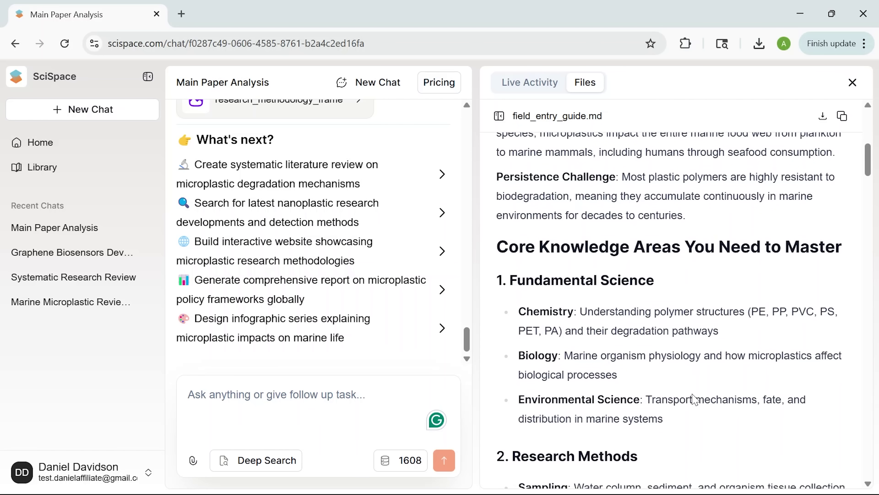
{"action": "scroll", "coordinate": [695, 399], "scroll_direction": "down", "scroll_amount": 19}
{"action": "scroll", "coordinate": [695, 400], "scroll_direction": "down", "scroll_amount": 11}
{"action": "scroll", "coordinate": [695, 399], "scroll_direction": "down", "scroll_amount": 1}
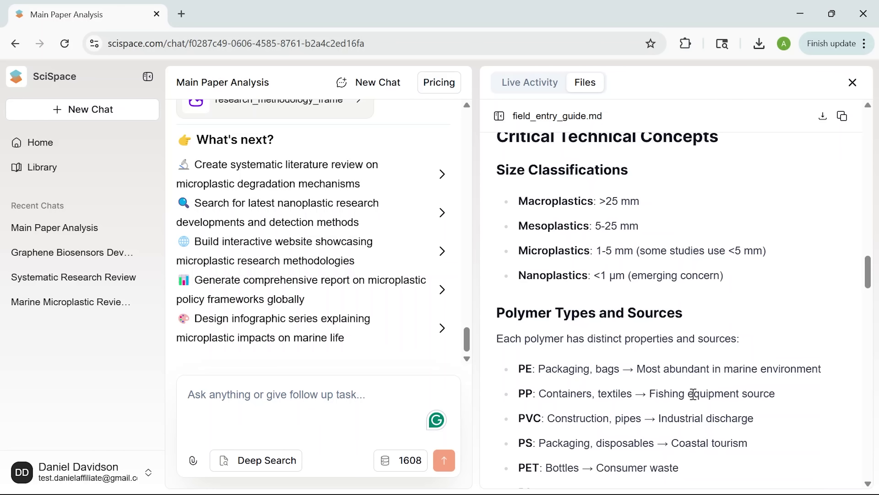
{"action": "left_click", "coordinate": [499, 116]}
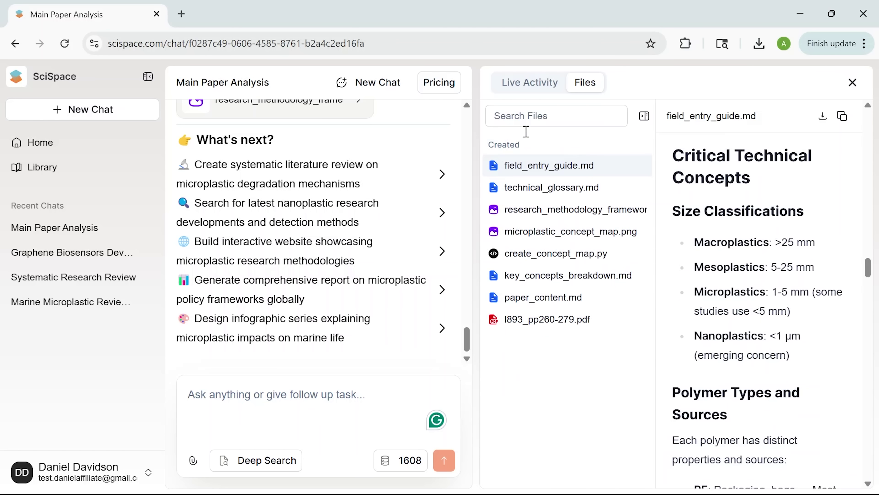
Step: Preview research_methodology_framework.png enlarged, then switch to microplastic_concept_map.png
{"action": "left_click", "coordinate": [573, 212]}
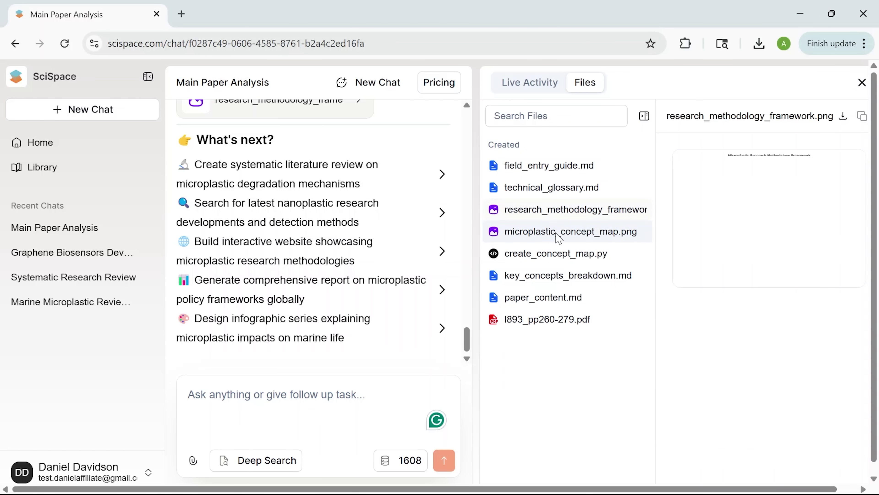
{"action": "left_click", "coordinate": [643, 117]}
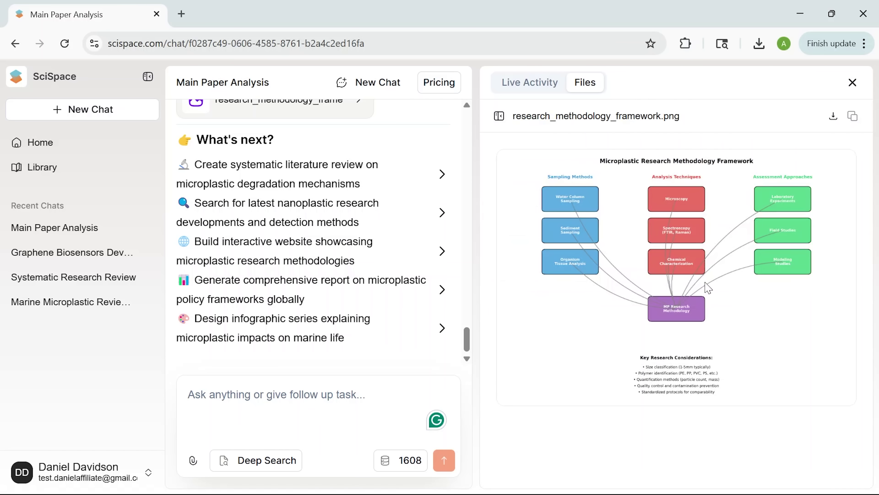
{"action": "left_click", "coordinate": [499, 116]}
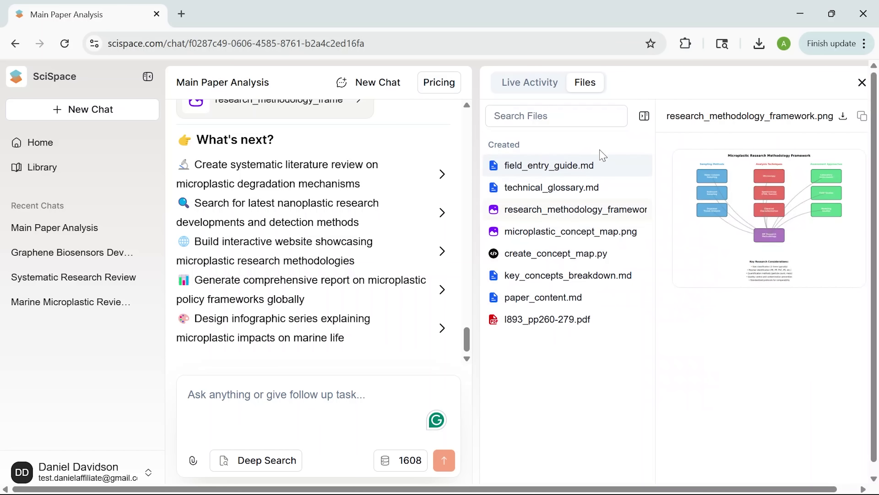
{"action": "left_click", "coordinate": [587, 232]}
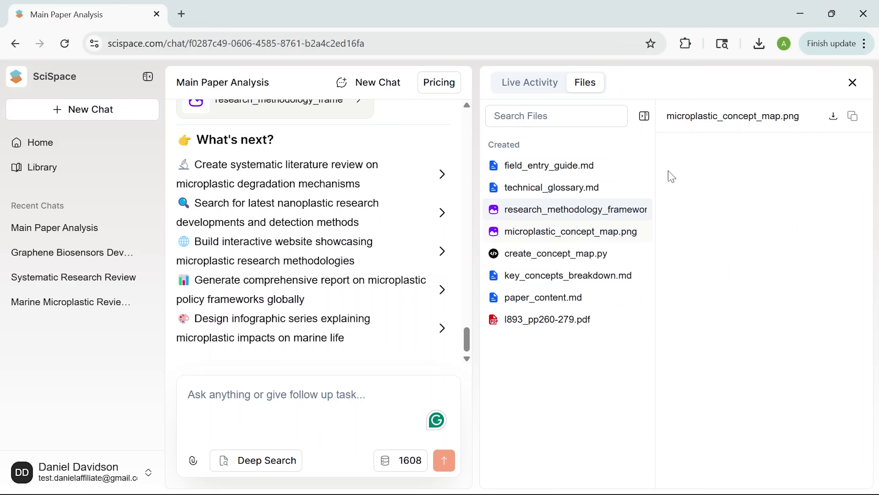
Step: Enlarge the concept map preview, then view the microplastic_concentrations.png chart
{"action": "left_click", "coordinate": [645, 117]}
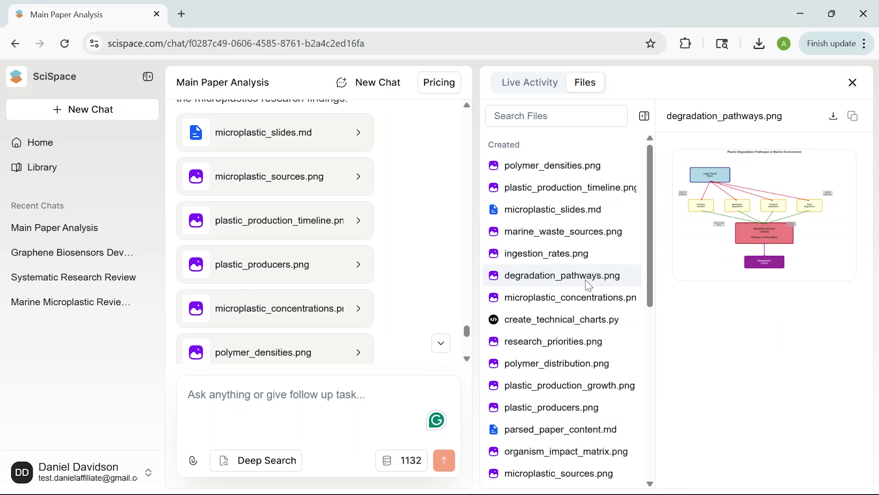
{"action": "left_click", "coordinate": [589, 304]}
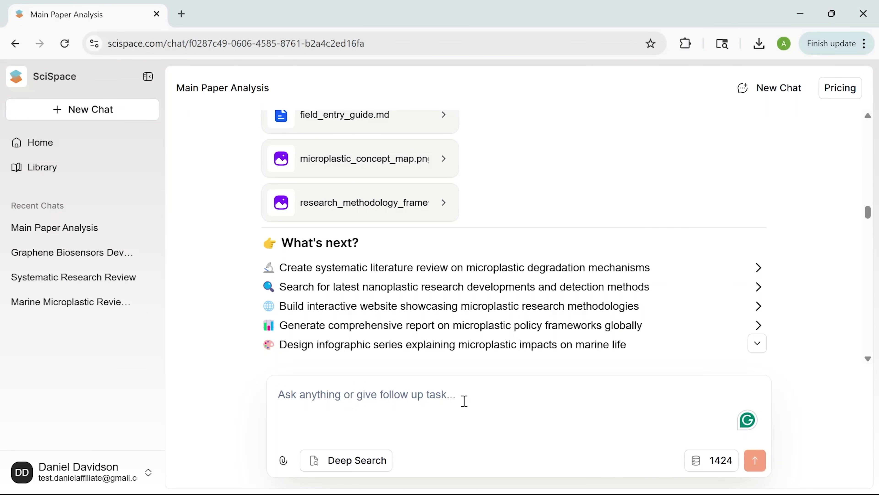
Step: Send the formal conference slide-deck request for the paper and follow the latest messages
{"action": "type", "text": "Turn this research paper into a structured academic slide deck. Include a clear title slide, table of contents, section headers with bullet-point summaries, relevant visuals or charts, and suggested talking points for each slide. Keep the tone formal and suitable for a conference presentation."}
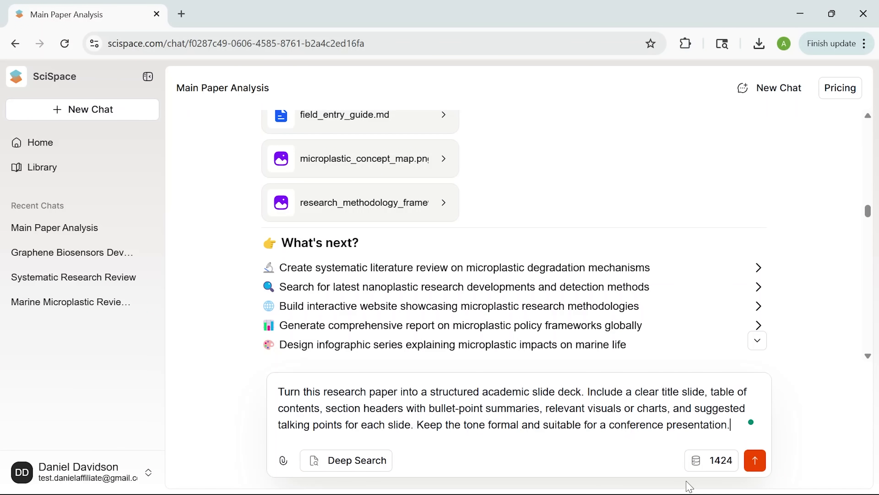
{"action": "left_click", "coordinate": [755, 460]}
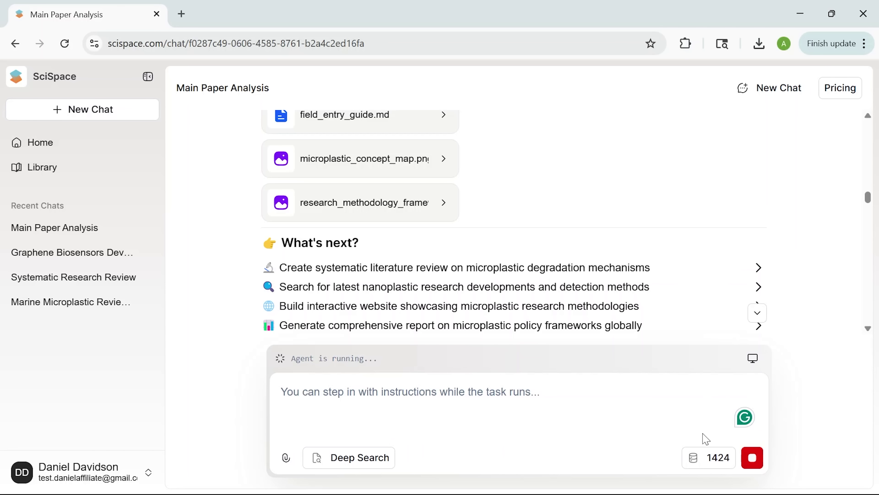
{"action": "left_click", "coordinate": [756, 317]}
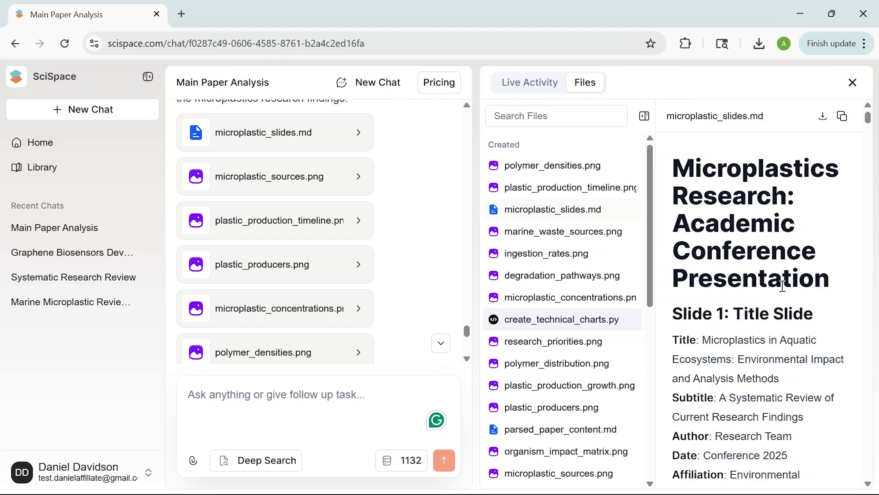
Step: Scroll through the generated microplastic_slides.md deck
{"action": "scroll", "coordinate": [782, 286], "scroll_direction": "down", "scroll_amount": 5}
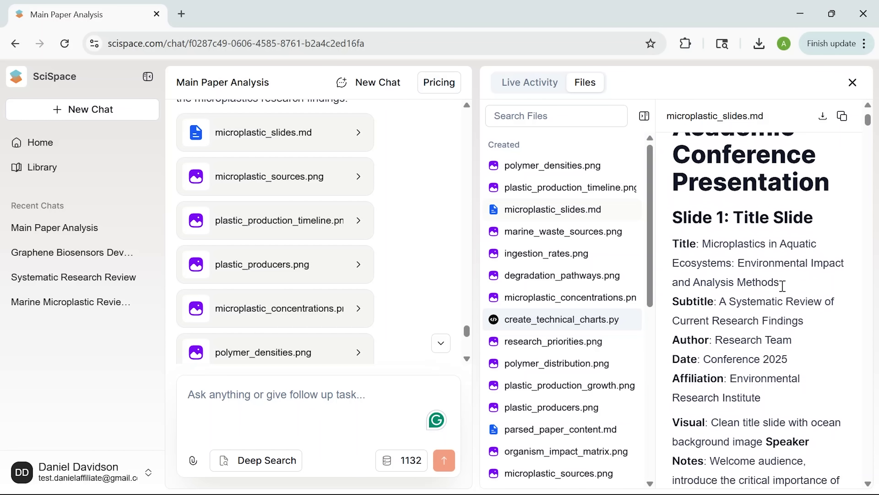
{"action": "scroll", "coordinate": [783, 286], "scroll_direction": "down", "scroll_amount": 13}
{"action": "scroll", "coordinate": [782, 286], "scroll_direction": "down", "scroll_amount": 10}
{"action": "scroll", "coordinate": [782, 289], "scroll_direction": "down", "scroll_amount": 14}
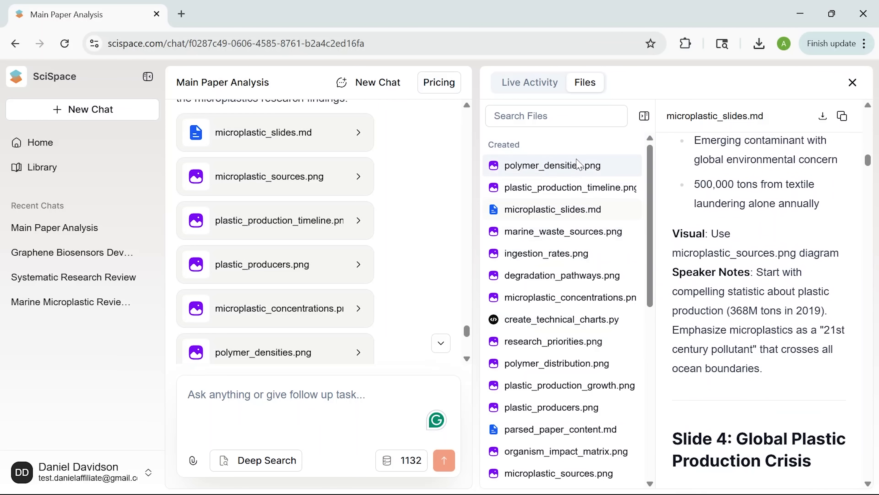
Step: Preview each chart: polymer densities, production timeline, marine waste, ingestion rates, degradation pathways, concentrations
{"action": "left_click", "coordinate": [572, 164]}
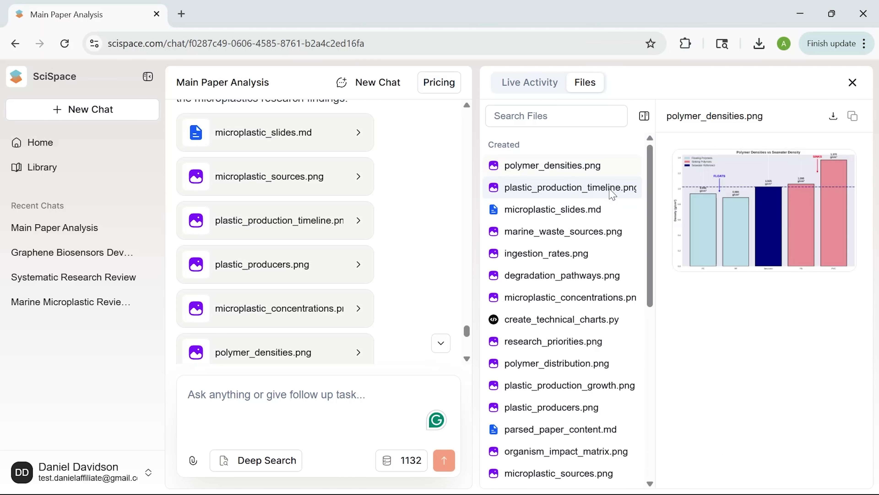
{"action": "left_click", "coordinate": [611, 193]}
{"action": "left_click", "coordinate": [585, 233]}
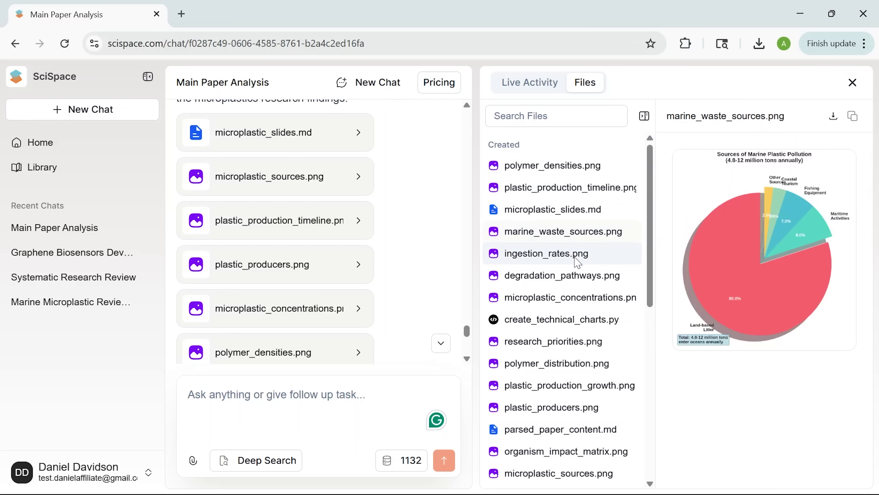
{"action": "left_click", "coordinate": [577, 256]}
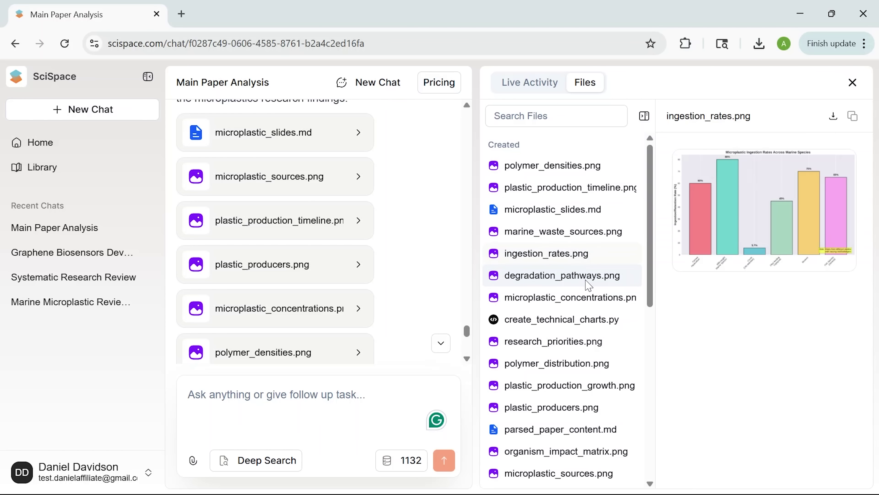
{"action": "left_click", "coordinate": [588, 286]}
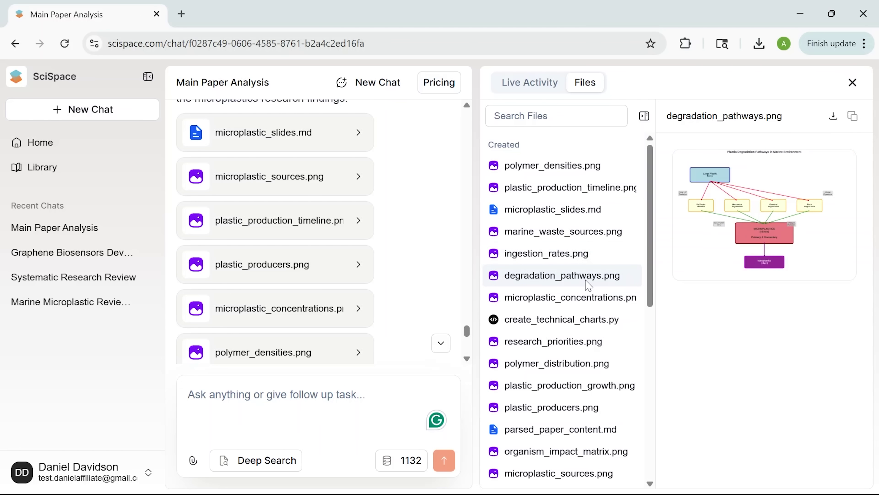
{"action": "left_click", "coordinate": [590, 306]}
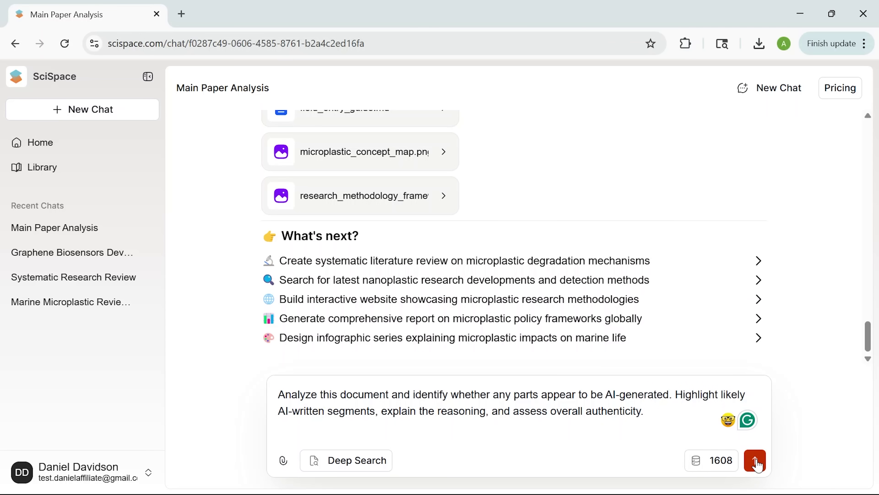
Step: Submit the AI-detection prompt to get a likelihood verdict on the paper
{"action": "left_click", "coordinate": [755, 460]}
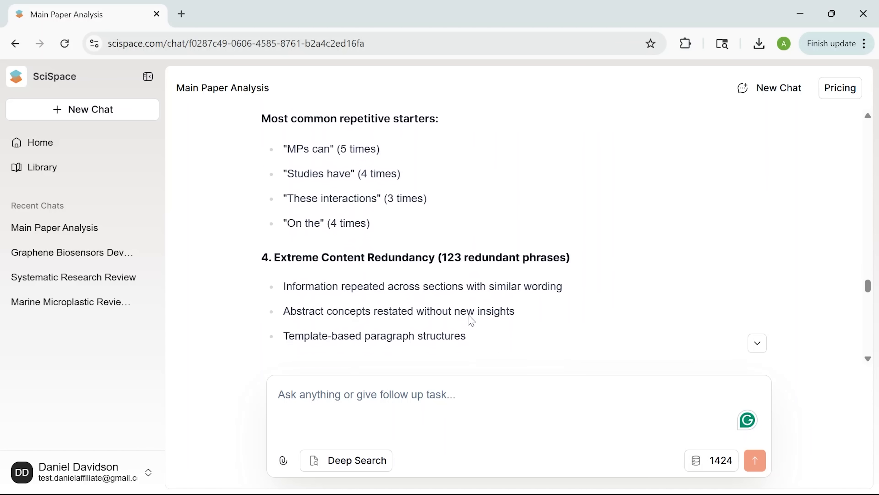
{"action": "scroll", "coordinate": [471, 320], "scroll_direction": "down", "scroll_amount": 7}
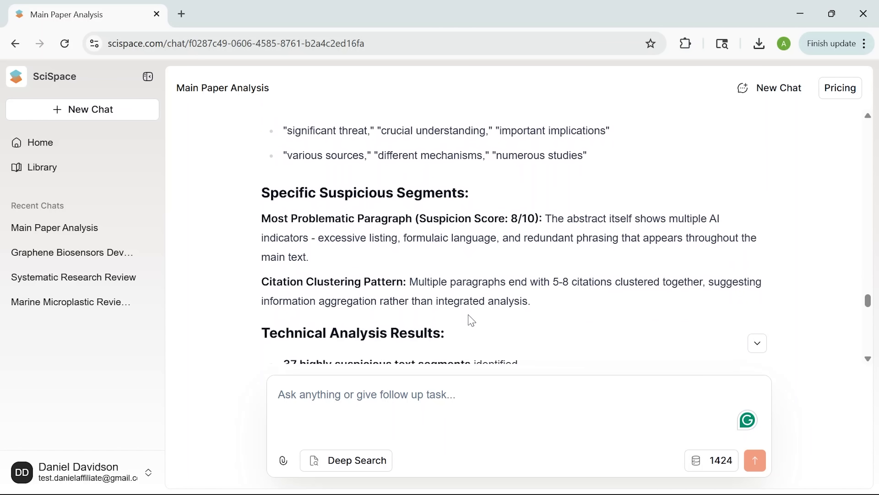
{"action": "scroll", "coordinate": [471, 321], "scroll_direction": "down", "scroll_amount": 12}
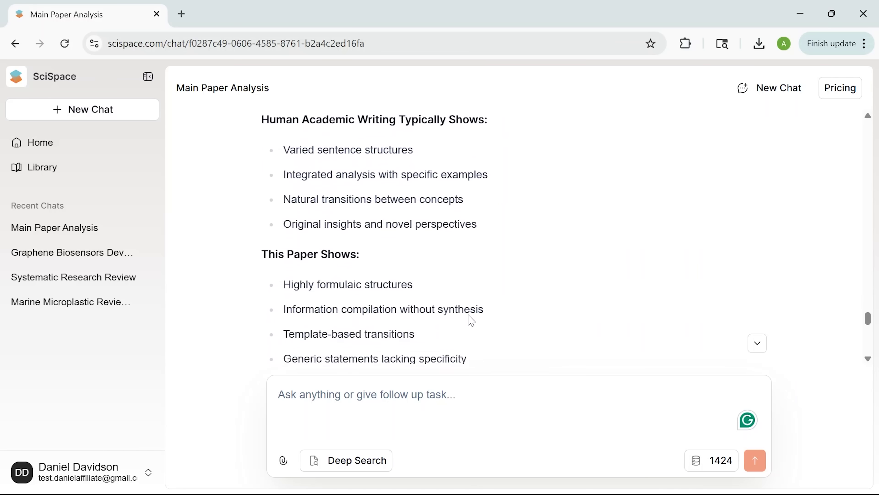
{"action": "scroll", "coordinate": [471, 320], "scroll_direction": "down", "scroll_amount": 6}
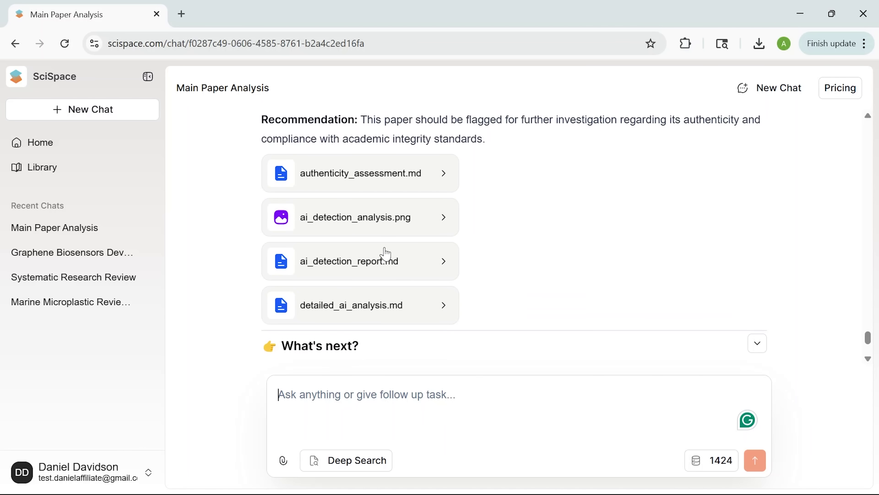
Step: Open ai_detection_report.md beside the chat and scroll through its 100/100 likelihood report
{"action": "left_click", "coordinate": [385, 254]}
{"action": "left_click", "coordinate": [329, 323]}
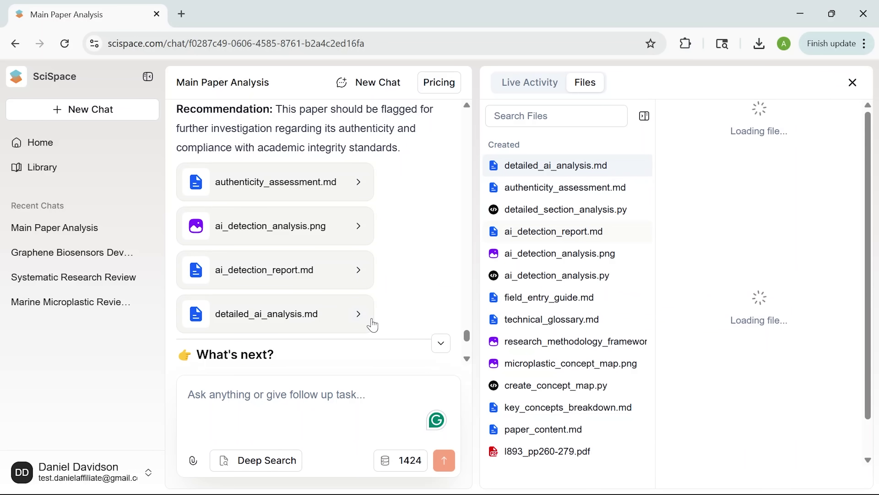
{"action": "scroll", "coordinate": [708, 338], "scroll_direction": "down", "scroll_amount": 5}
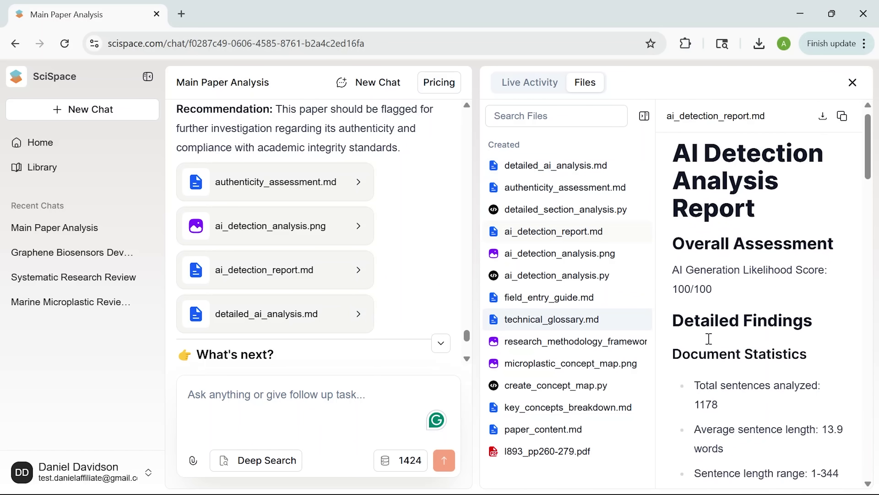
{"action": "scroll", "coordinate": [708, 339], "scroll_direction": "down", "scroll_amount": 5}
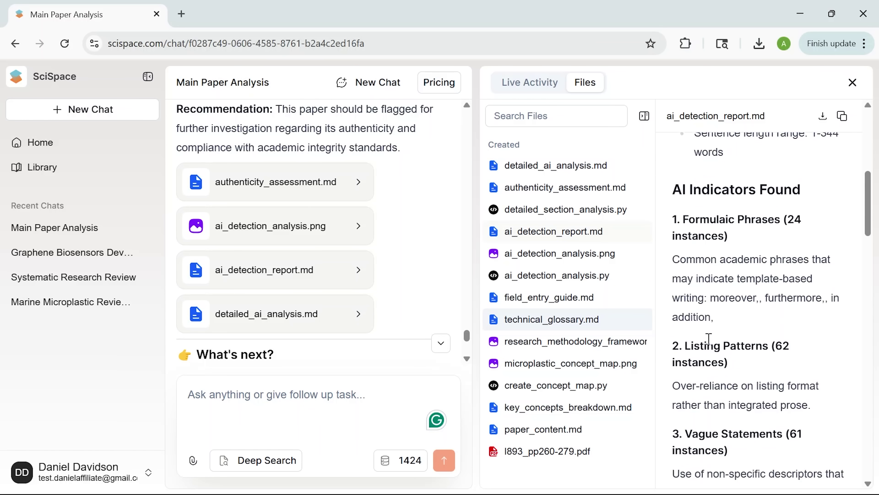
{"action": "scroll", "coordinate": [709, 339], "scroll_direction": "down", "scroll_amount": 2}
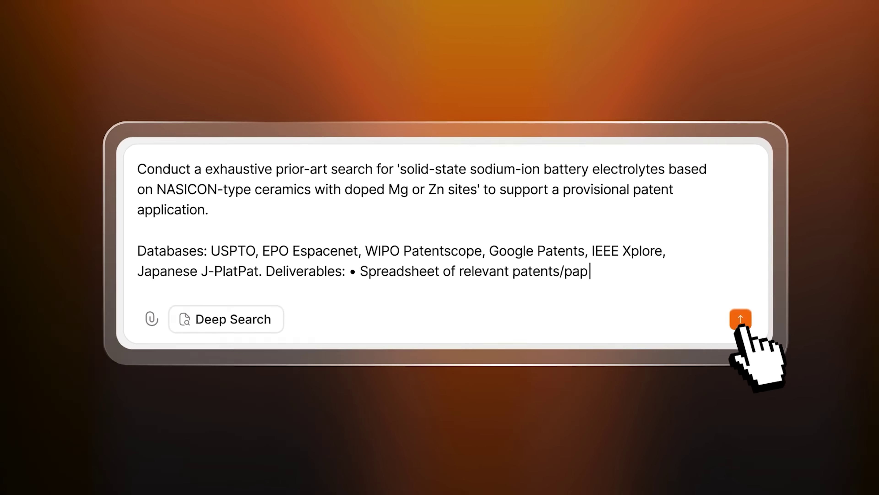
Step: Submit the NASICON sodium-ion electrolyte prior-art search request with Mg/Zn doping
{"action": "left_click", "coordinate": [740, 320]}
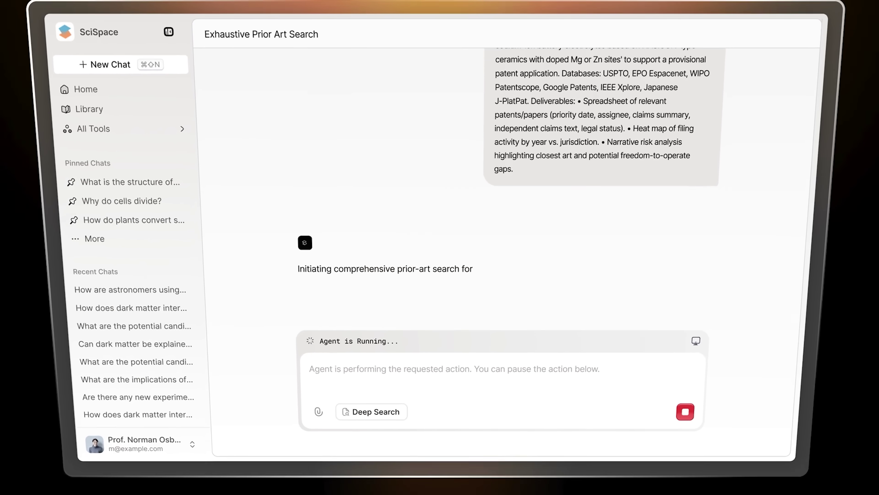